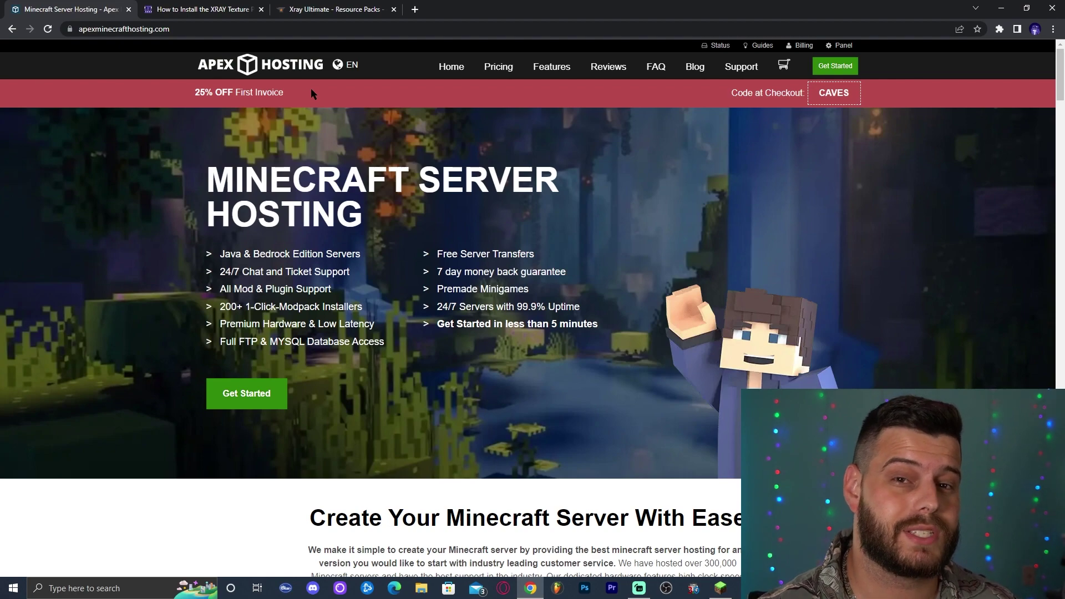
Close the Apex Hosting page and open the Xray Ultimate files page from the download link in the XRAY texture pack guide
left_click_drag(285, 92, 198, 106)
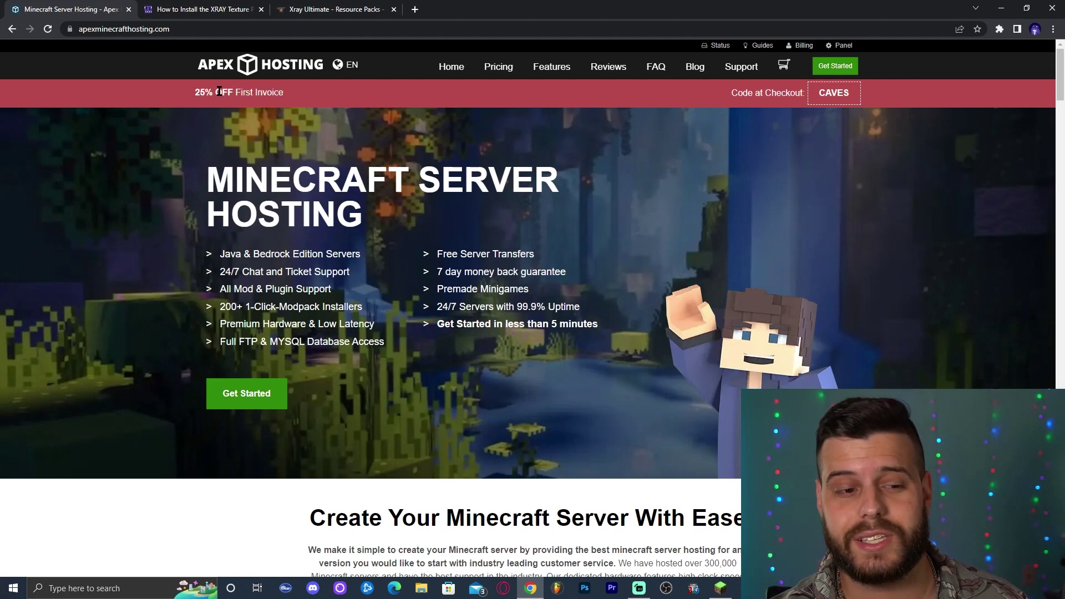
left_click(128, 9)
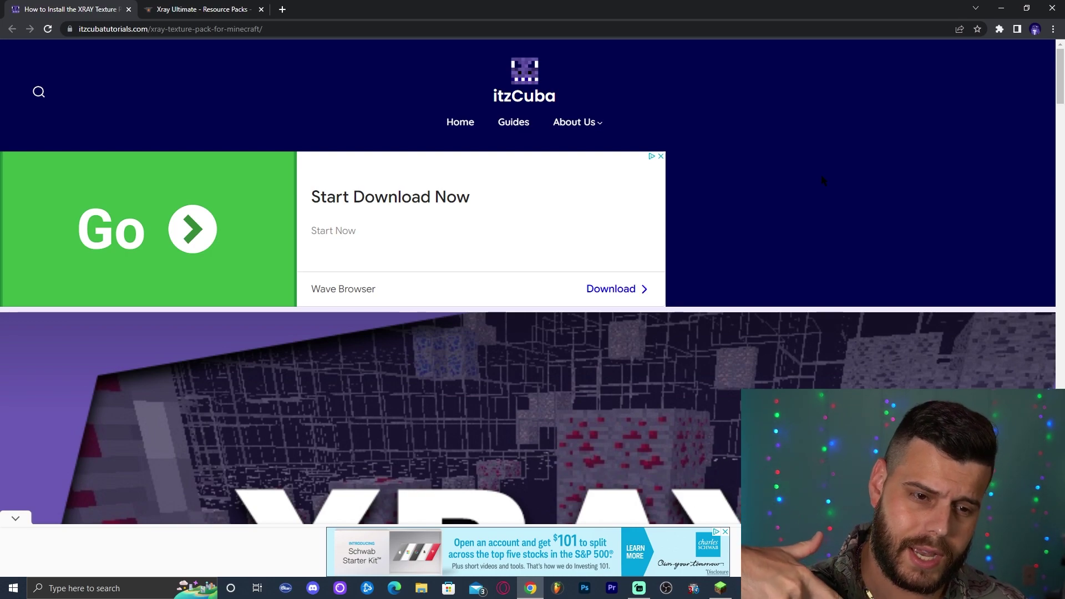
scroll(820, 179, "down", 6)
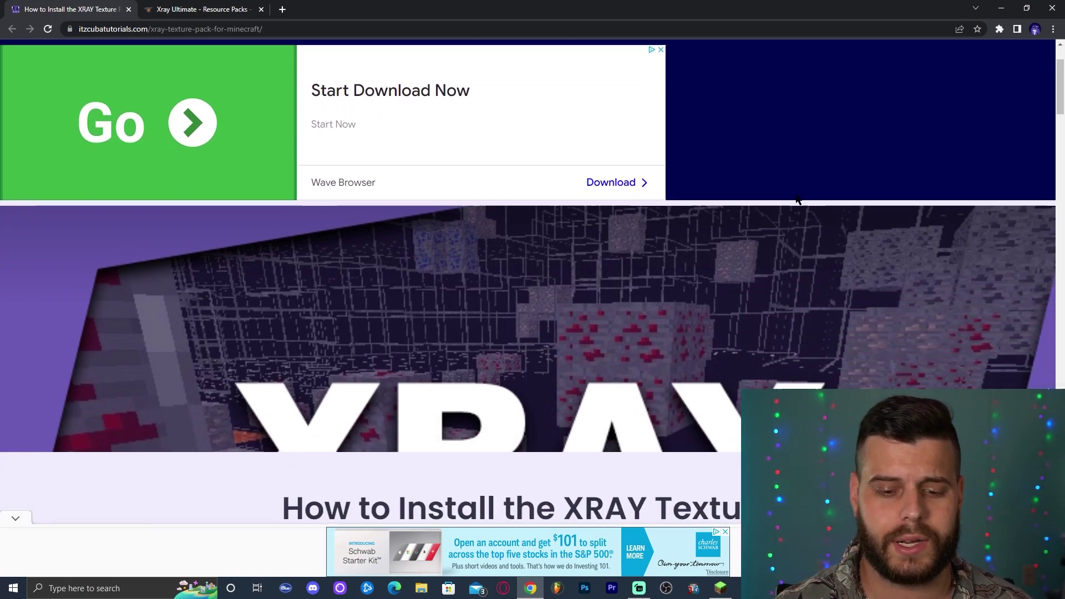
scroll(870, 205, "down", 2)
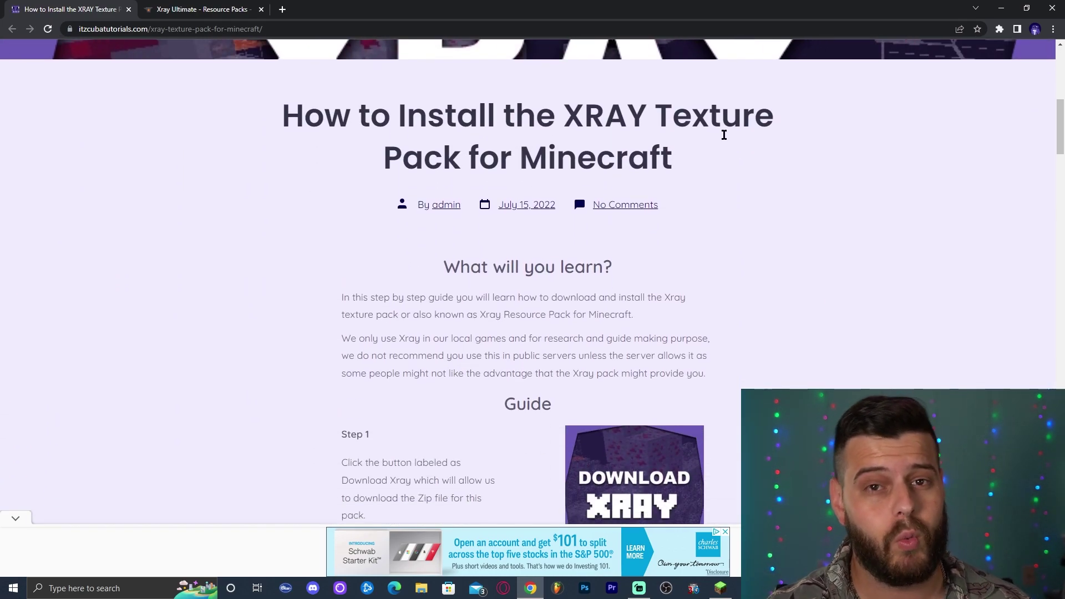
scroll(767, 124, "down", 7)
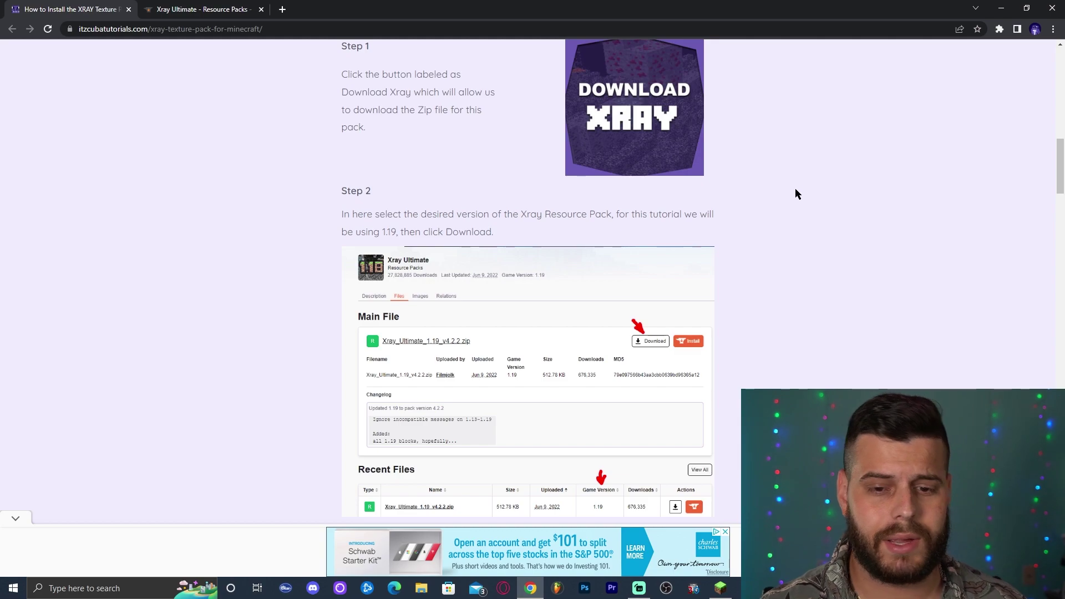
scroll(799, 187, "up", 5)
scroll(722, 177, "up", 2)
scroll(799, 150, "down", 3)
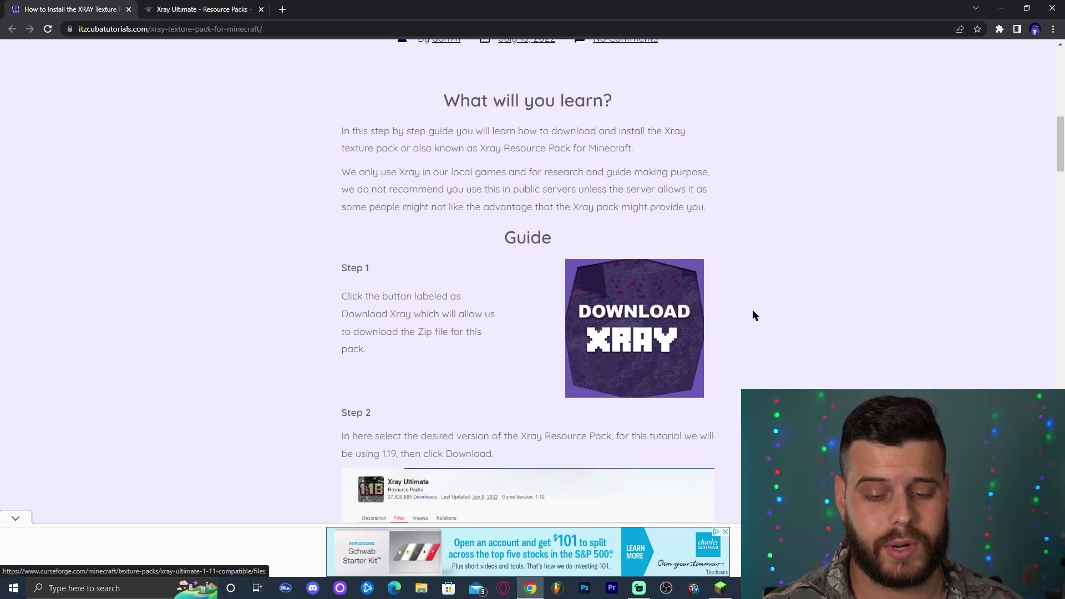
left_click(658, 315)
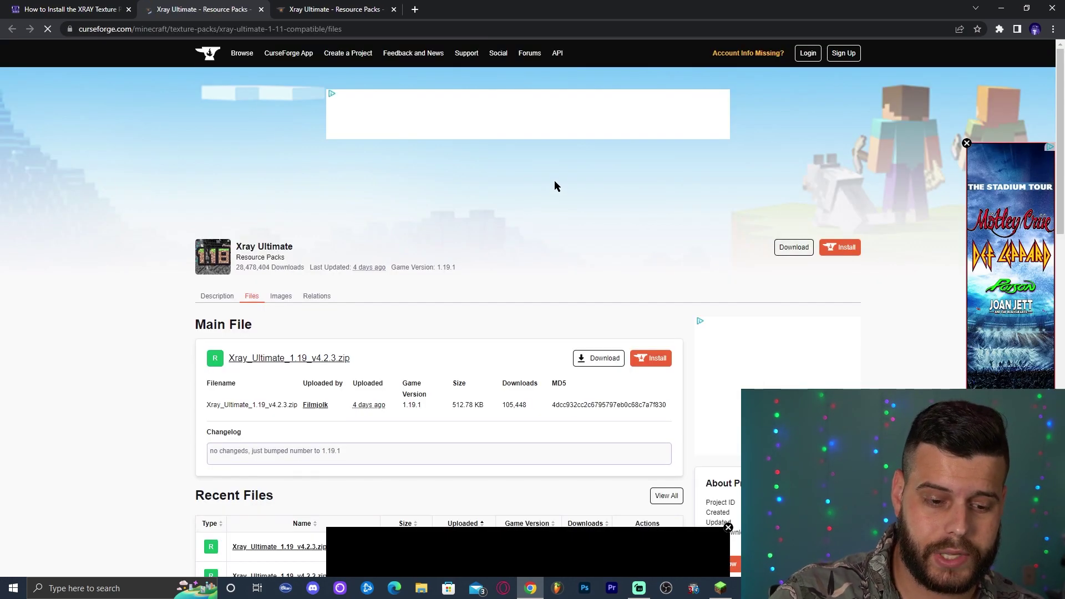
Download Xray_Ultimate_1.19_v4.2.3.zip for game version 1.19.1 from the recent files and save it in Downloads
scroll(554, 181, "down", 3)
scroll(562, 192, "down", 2)
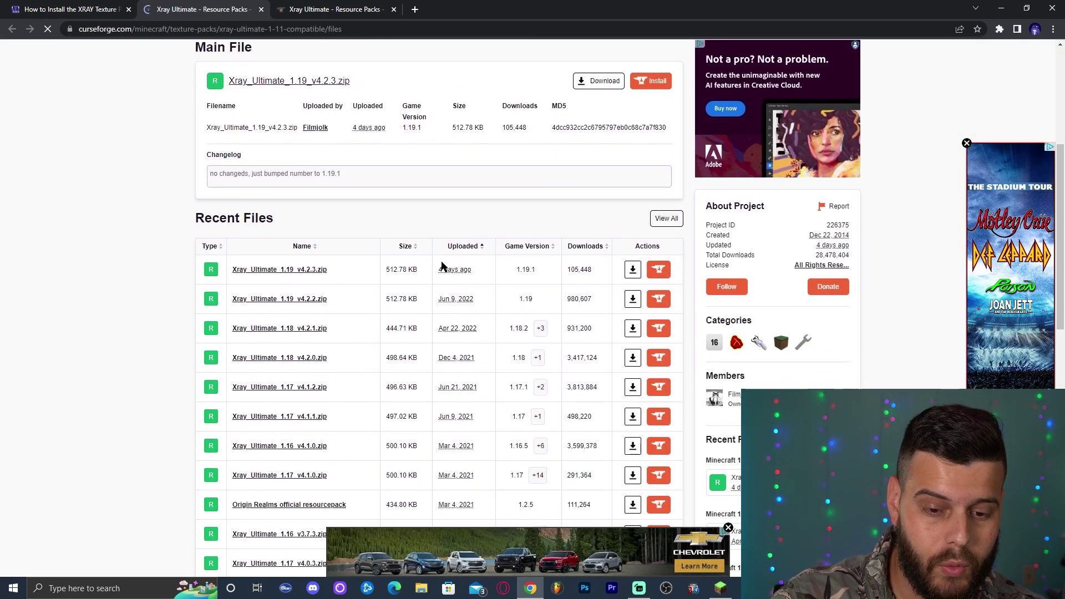
double_click(519, 269)
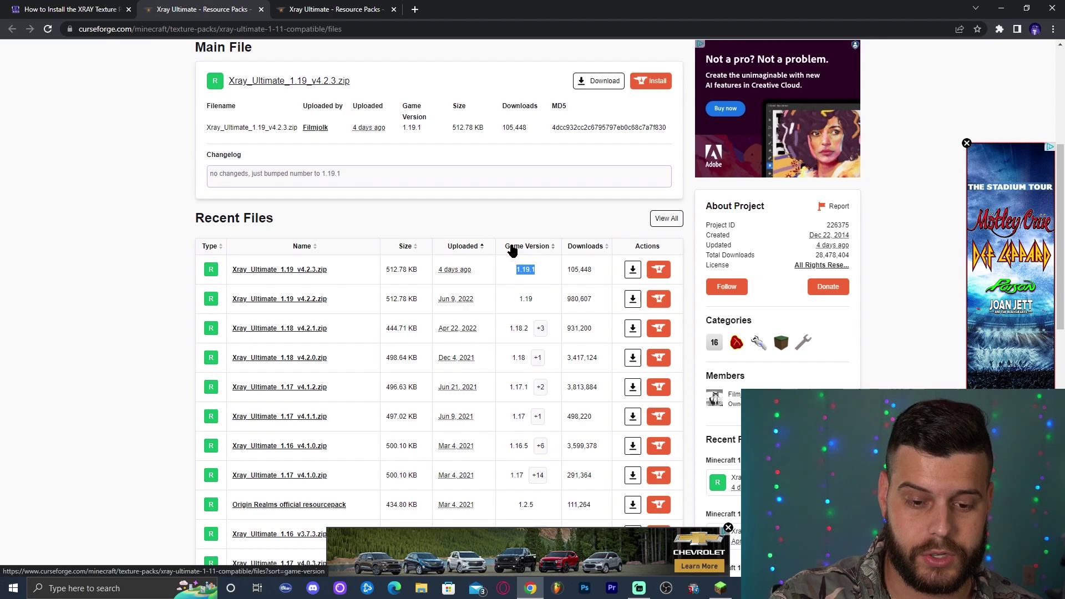
double_click(534, 268)
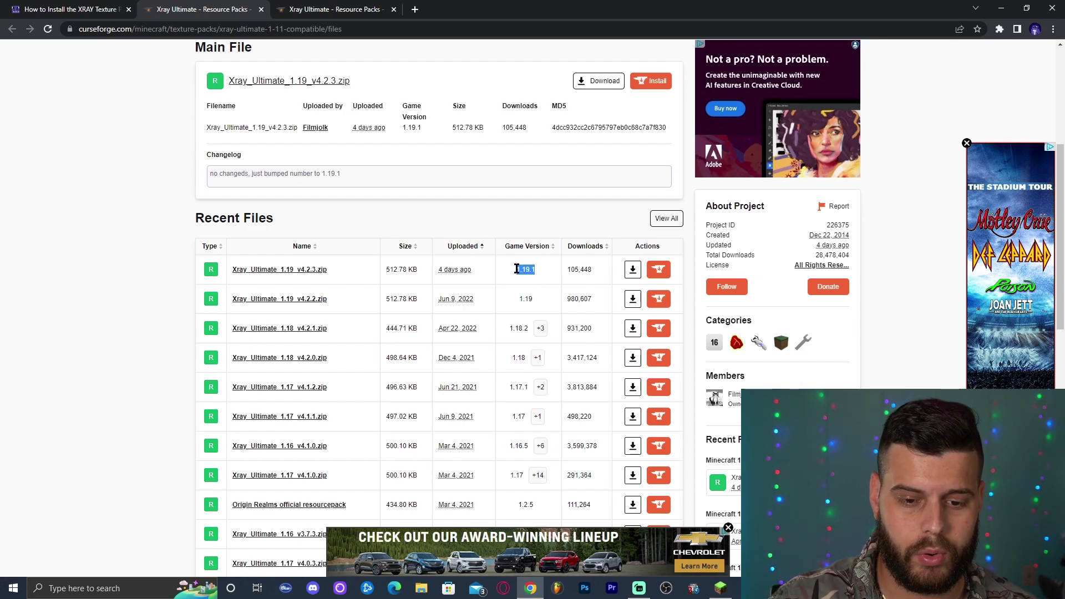
left_click(534, 268)
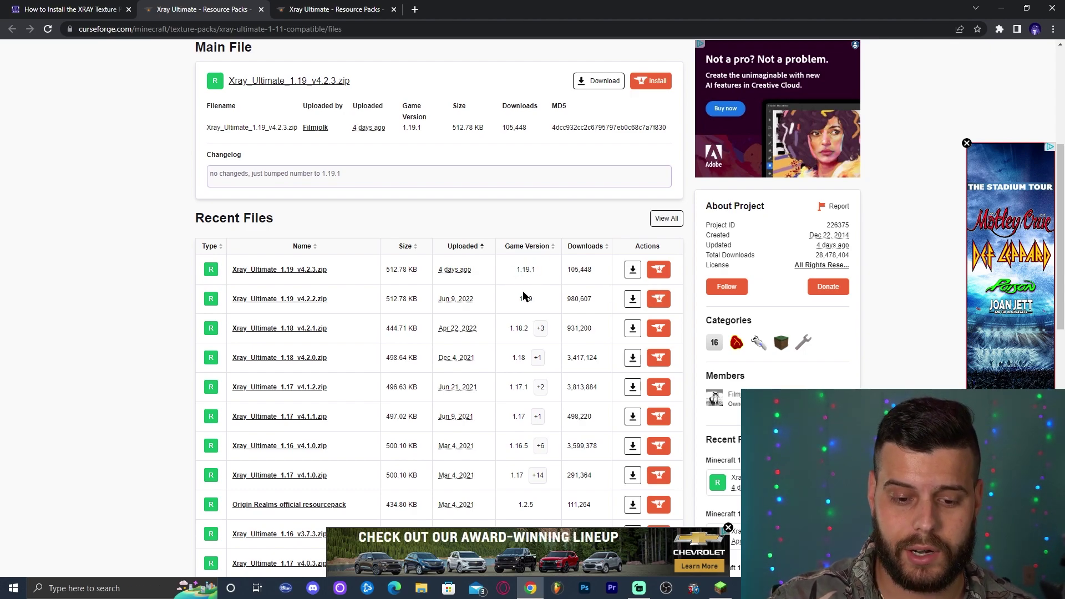
scroll(533, 277, "down", 2)
double_click(524, 158)
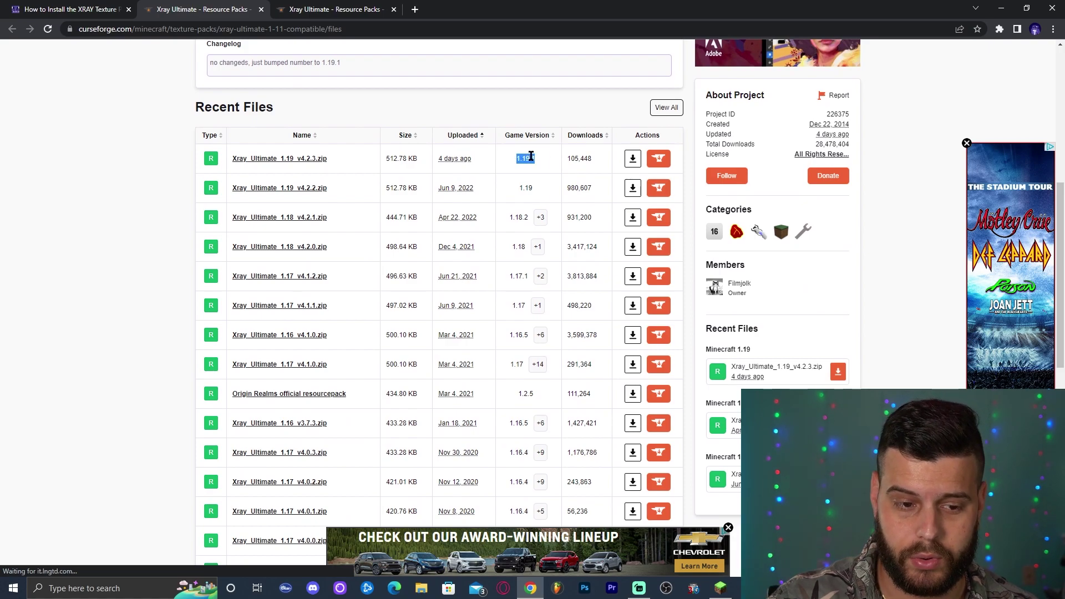
left_click(632, 160)
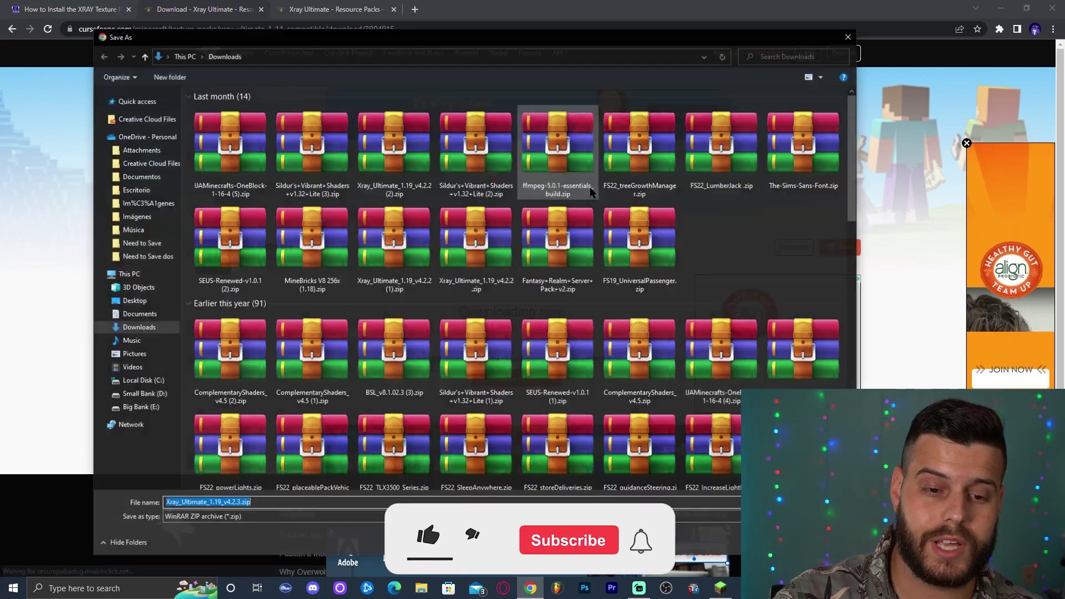
key("Return")
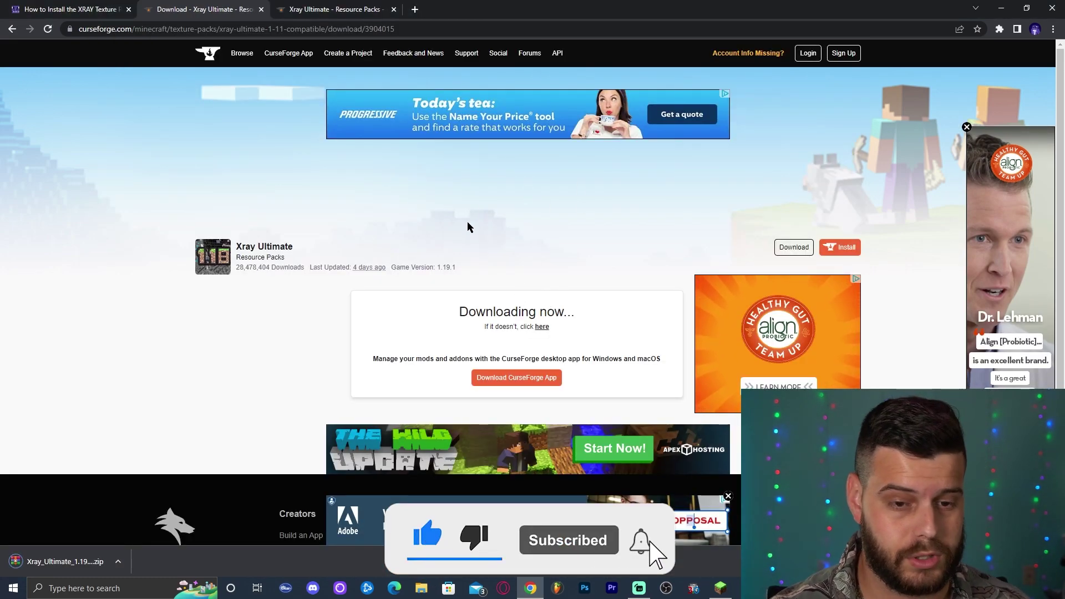
Put the downloaded Xray Ultimate zip on the desktop and close the browser
key("super+Down")
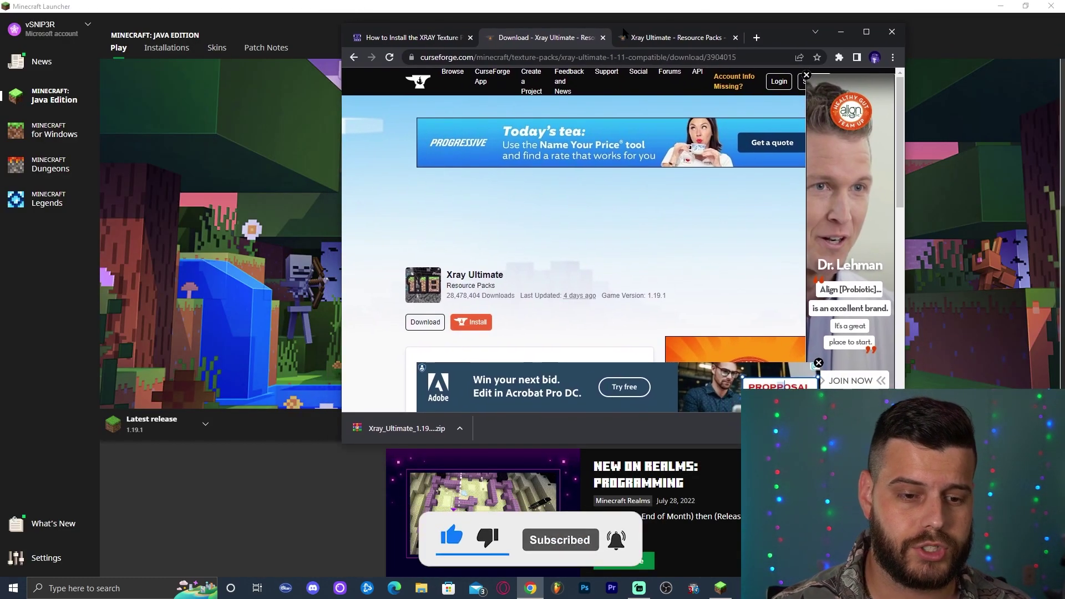
key("super+Down")
left_click(1000, 6)
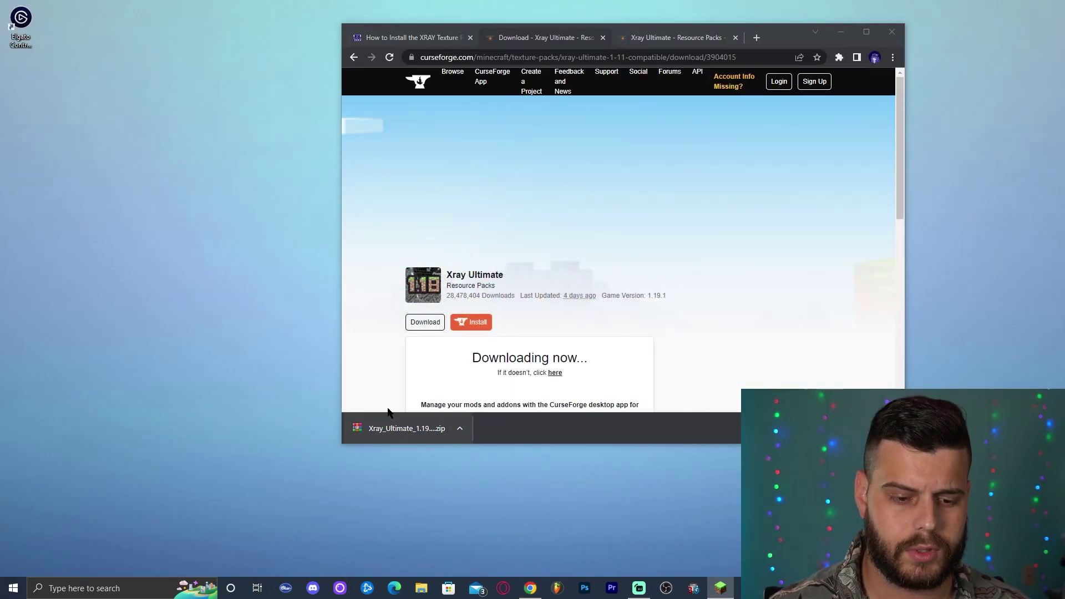
left_click_drag(233, 218, 234, 220)
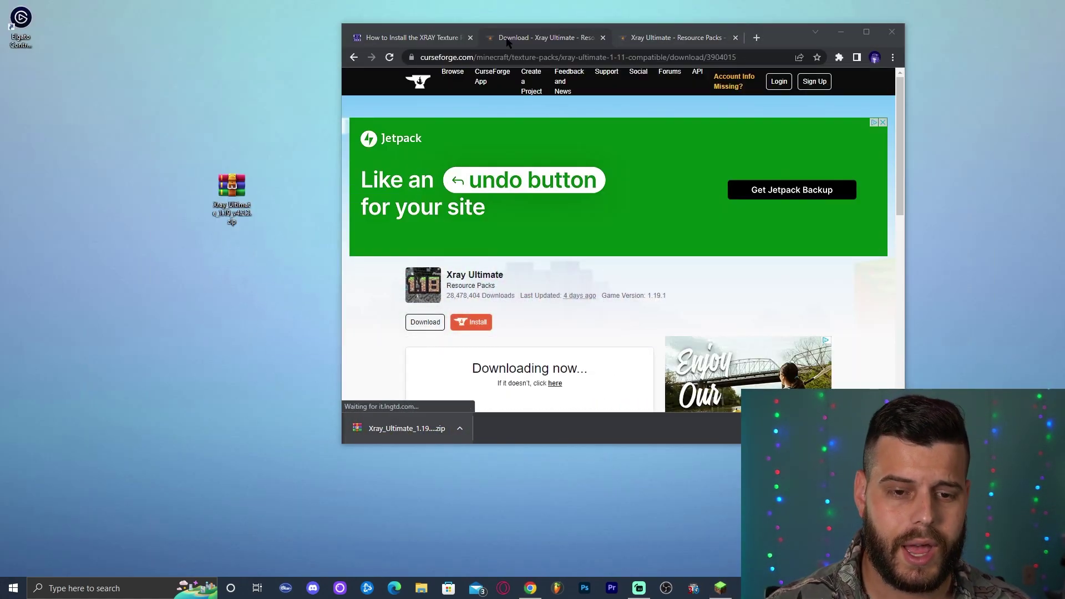
left_click(900, 32)
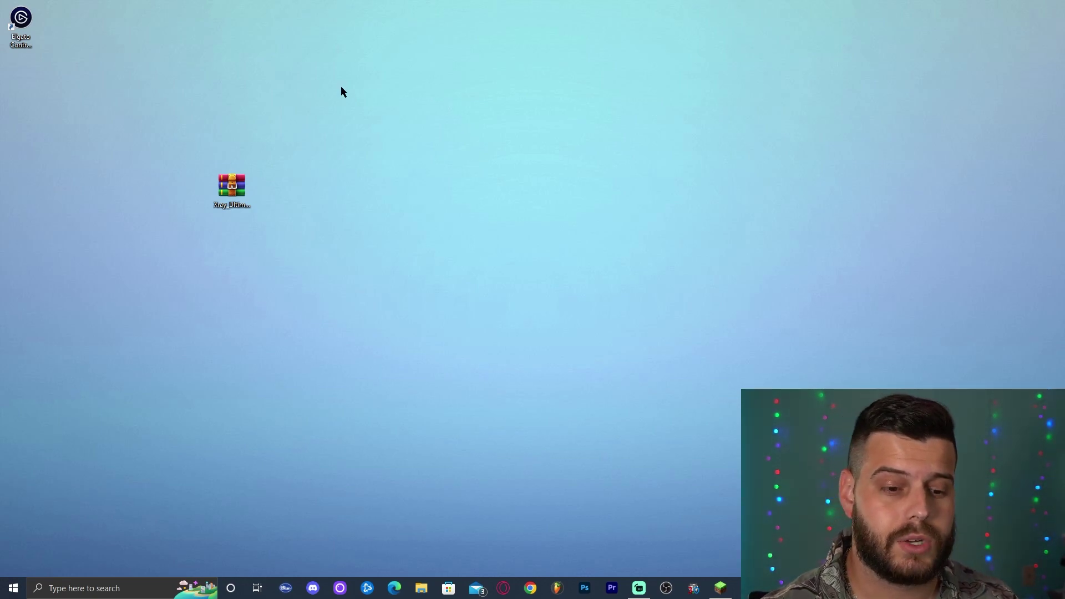
left_click_drag(340, 92, 174, 239)
right_click(441, 69)
left_click(458, 101)
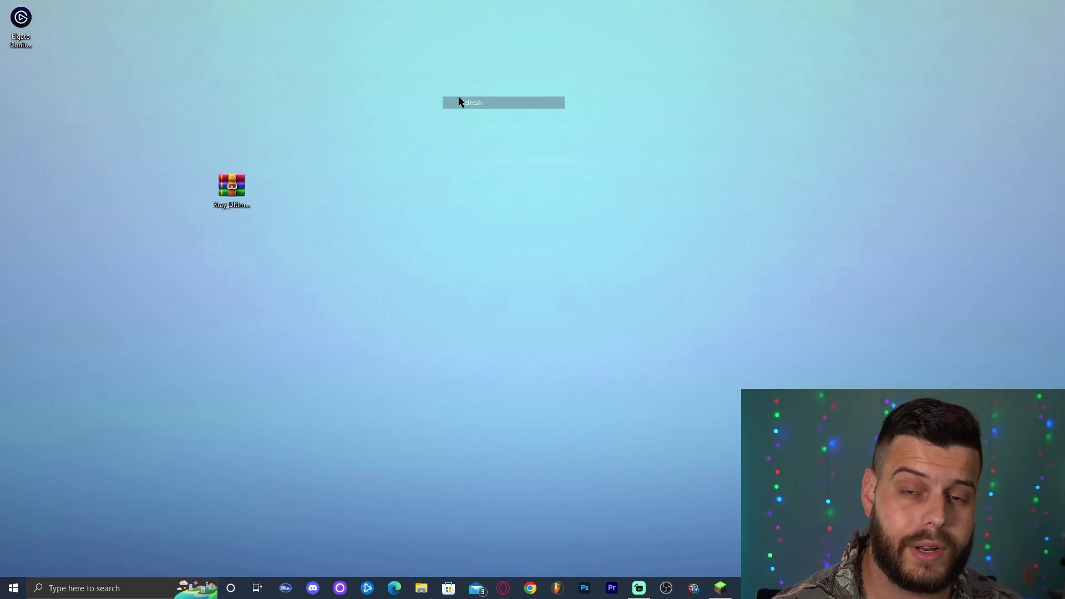
right_click(458, 96)
left_click(499, 133)
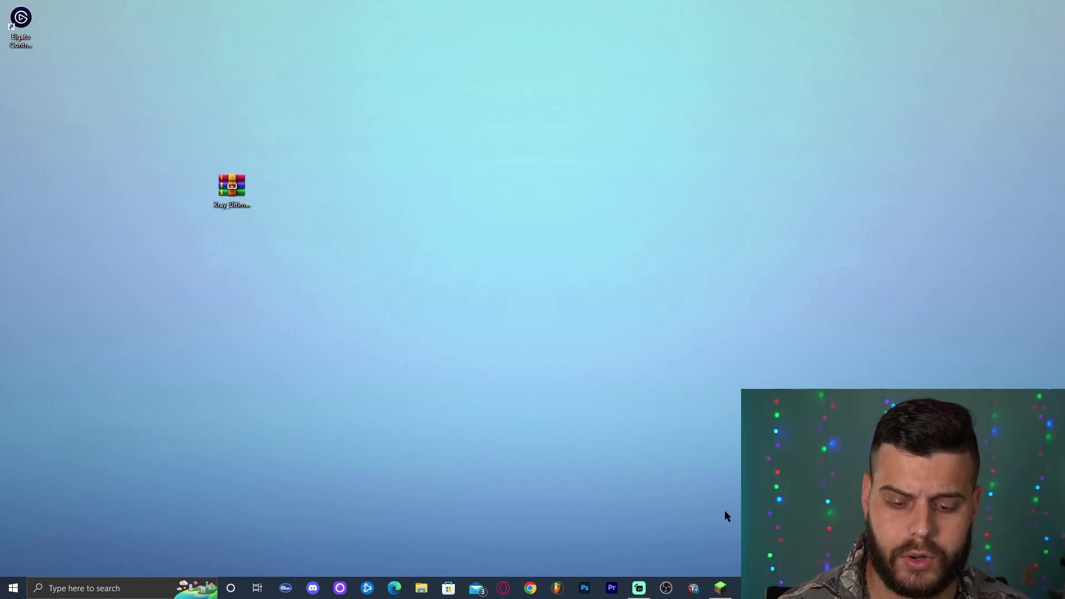
Switch to the Minecraft Launcher, show the Java Edition installations and exclude modded versions from the list
left_click(721, 588)
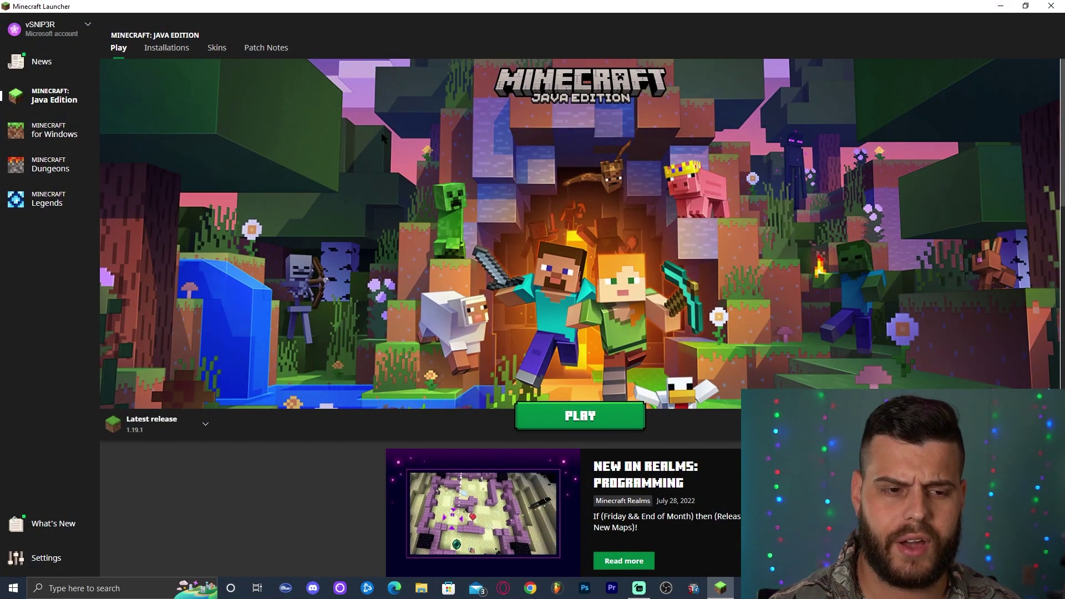
left_click(167, 48)
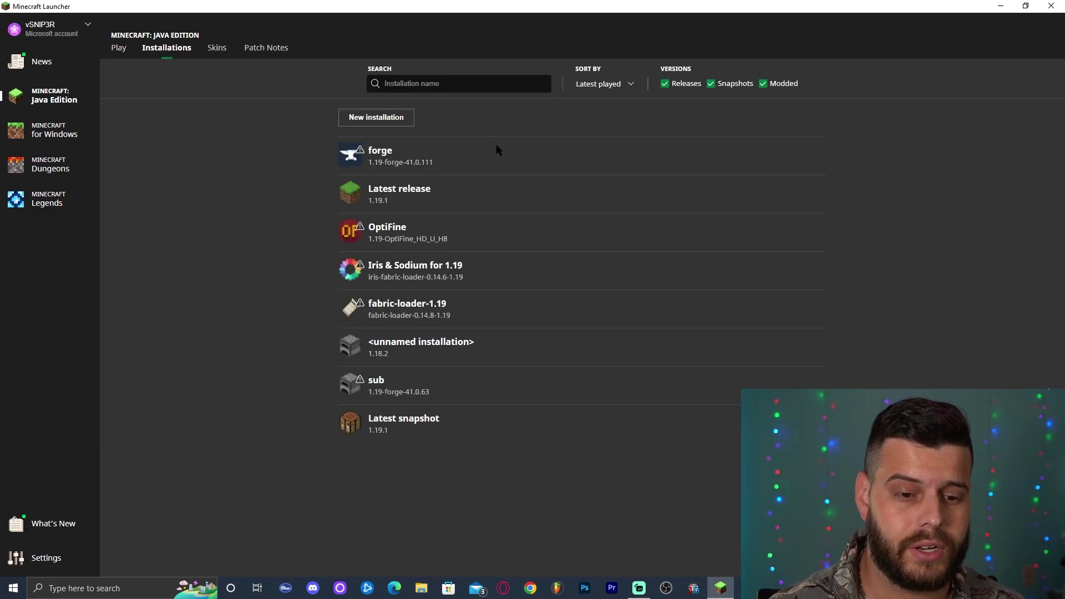
left_click(763, 83)
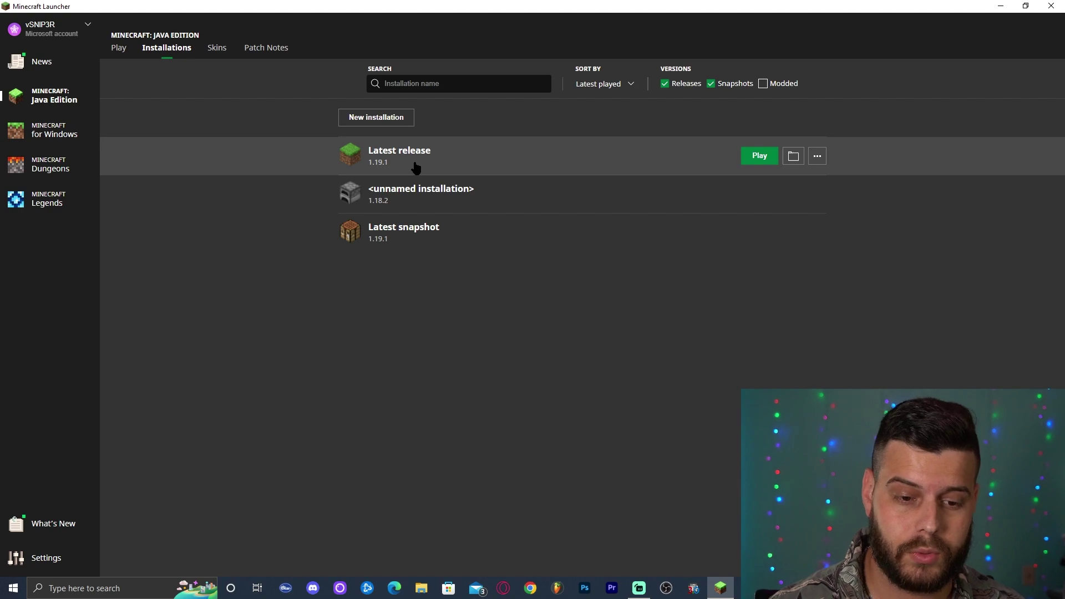
left_click(763, 83)
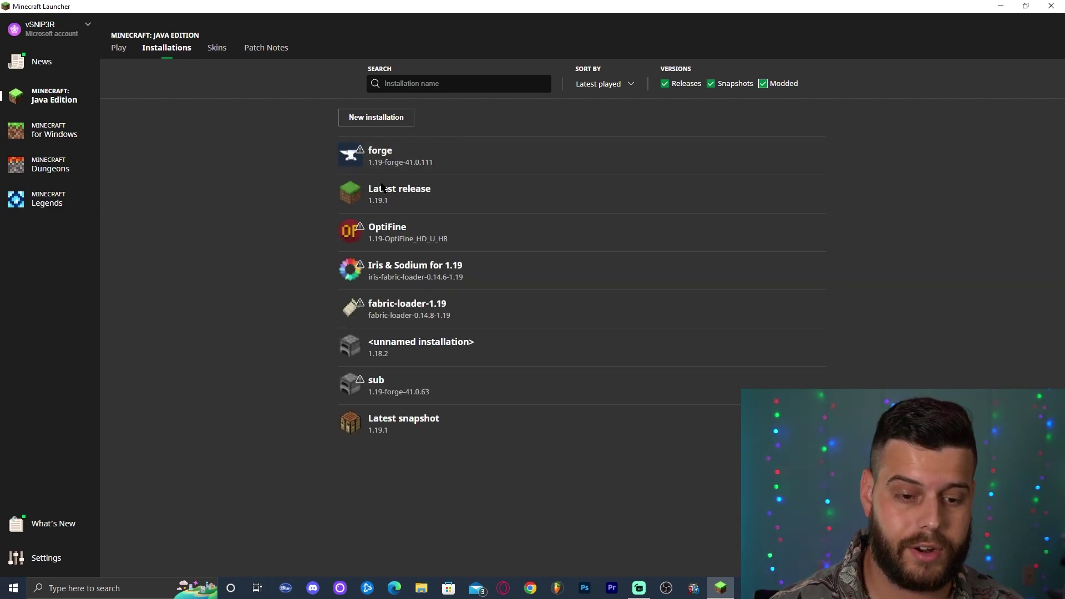
left_click(763, 83)
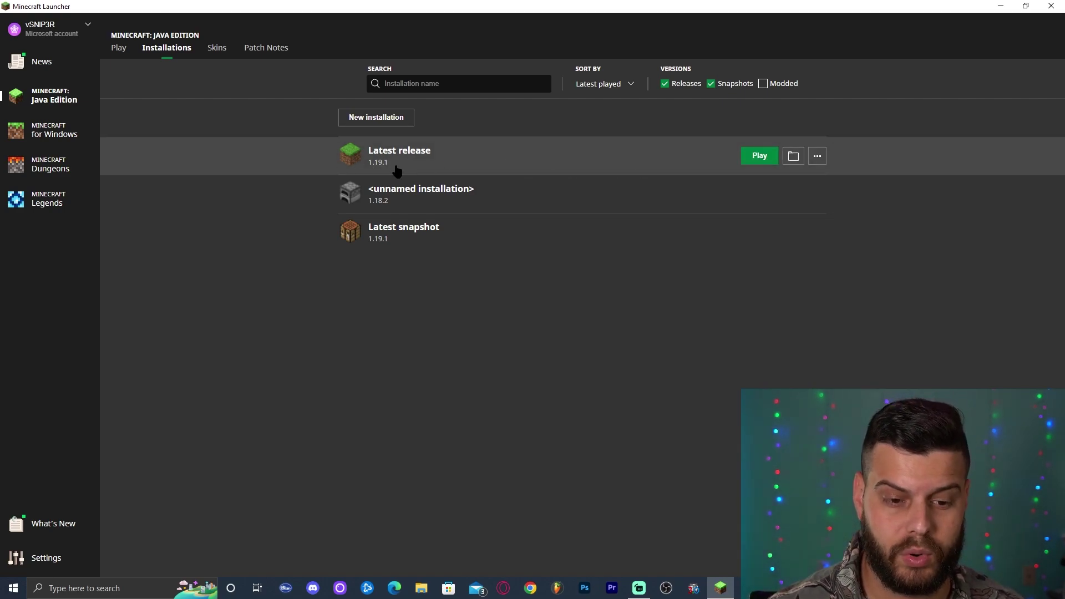
Open the game folder of the Latest release 1.19.1 installation and minimize the launcher
left_click(792, 157)
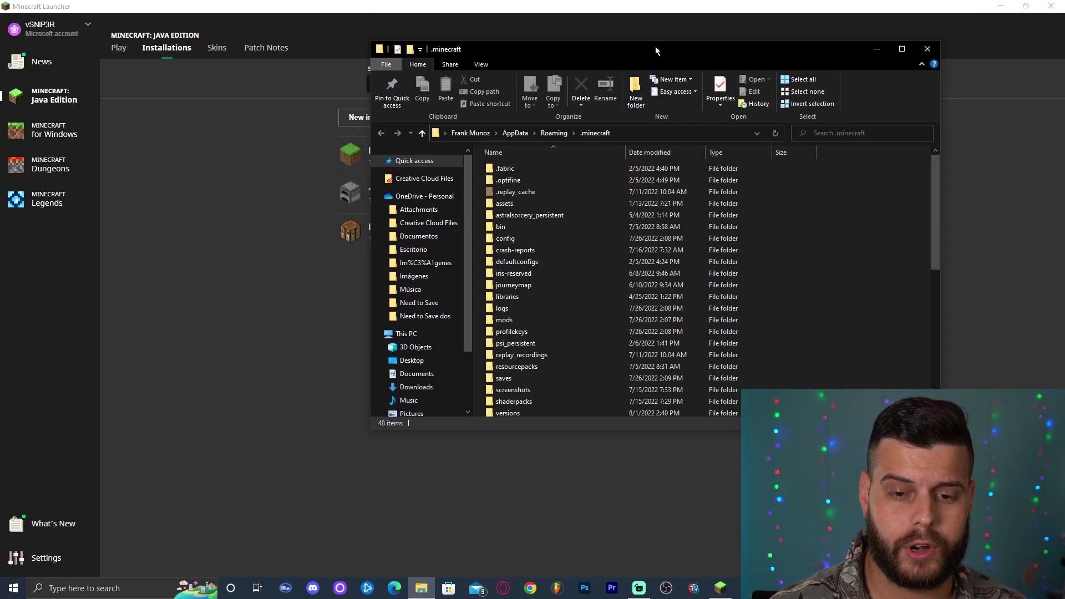
left_click_drag(655, 50, 623, 41)
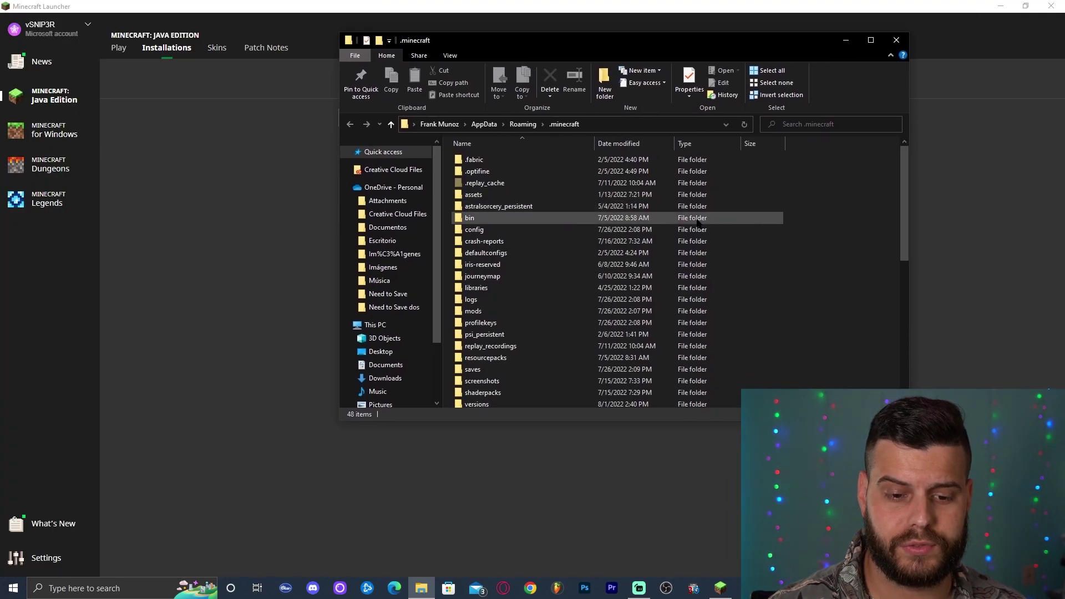
left_click(1001, 7)
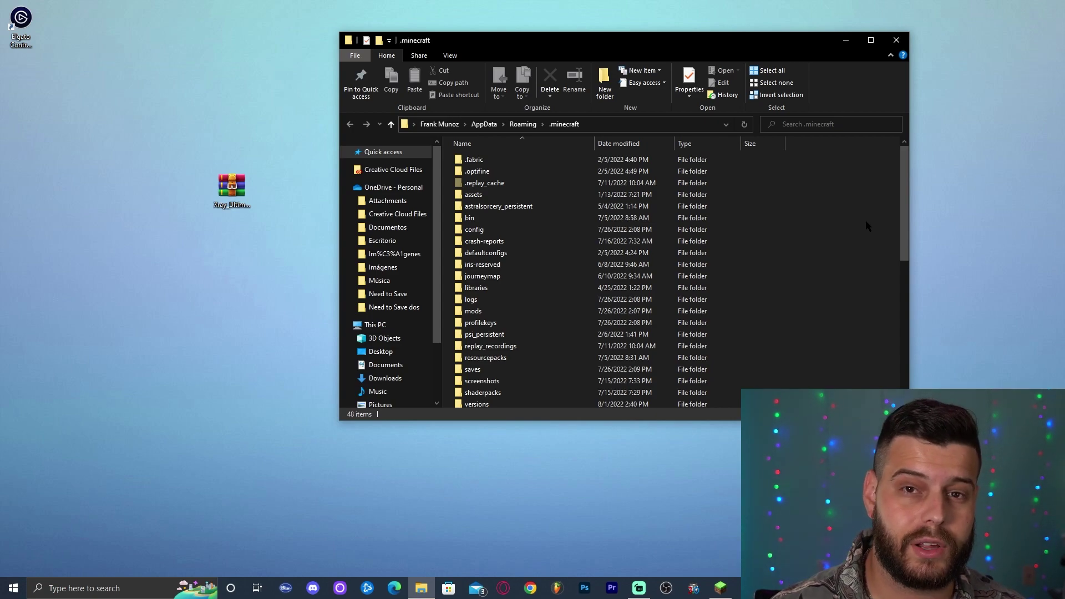
Open the resourcepacks folder inside the .minecraft folder
scroll(866, 215, "down", 1)
scroll(860, 209, "down", 1)
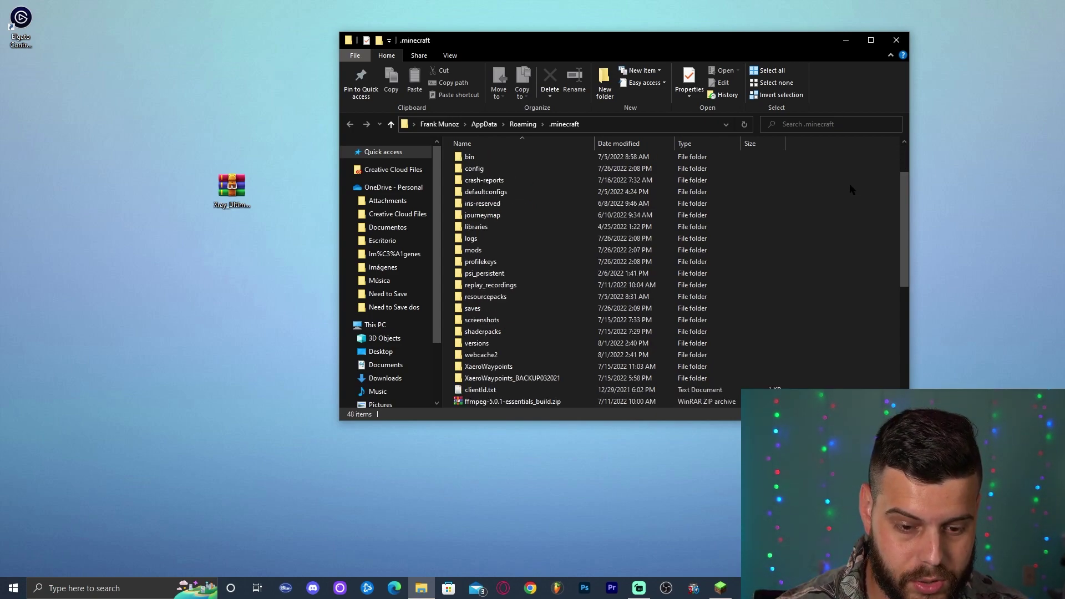
scroll(497, 300, "up", 2)
left_click(491, 361)
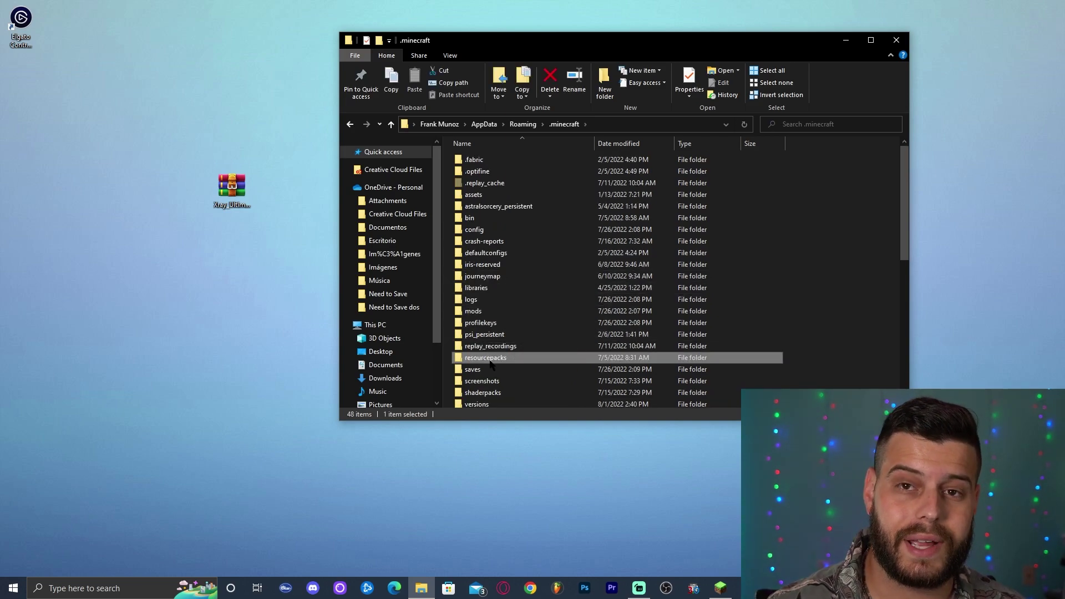
left_click(815, 306)
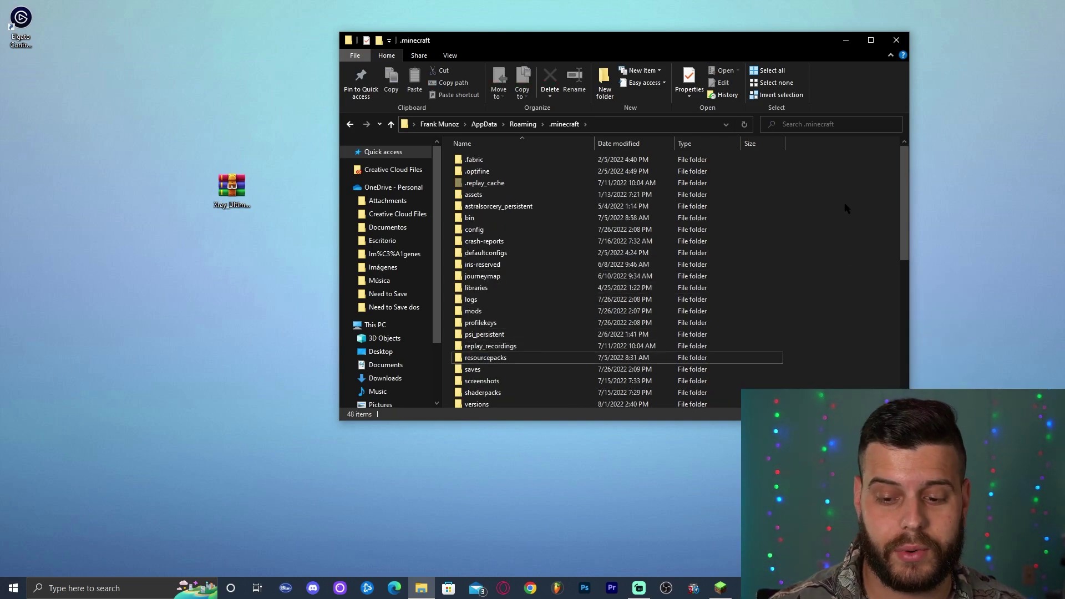
left_click(473, 360)
double_click(473, 359)
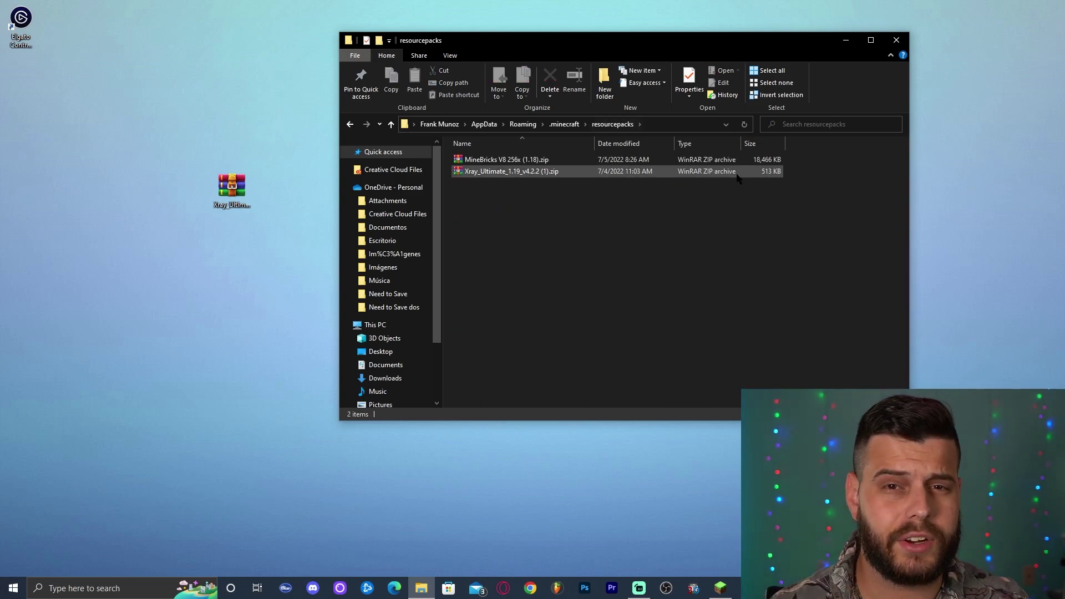
Delete all existing packs from the resourcepacks folder and refresh its contents
key("ctrl+a")
key("Delete")
right_click(573, 196)
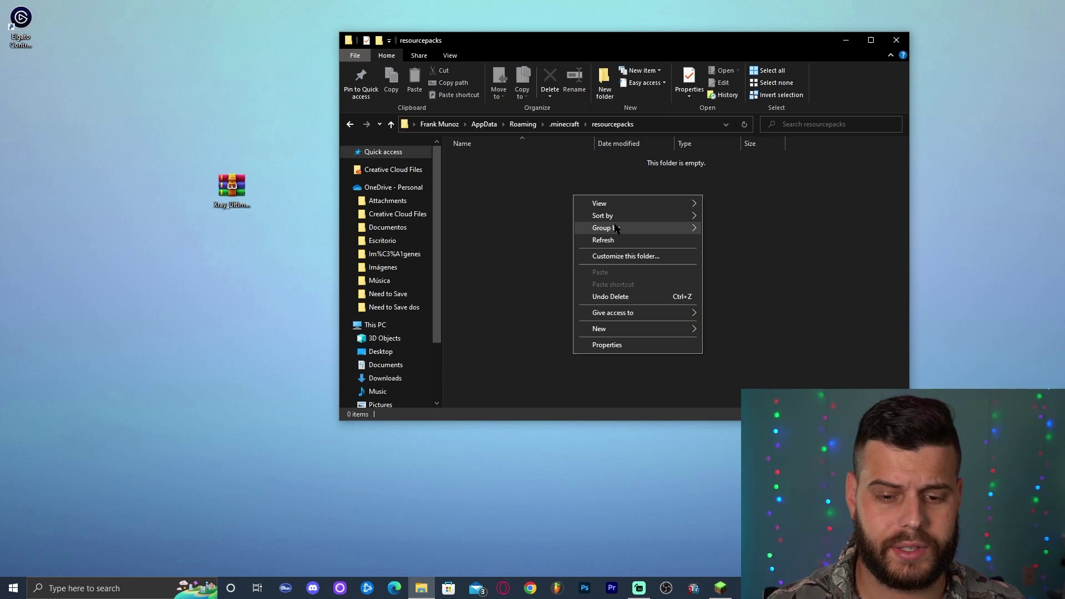
left_click(601, 237)
right_click(550, 181)
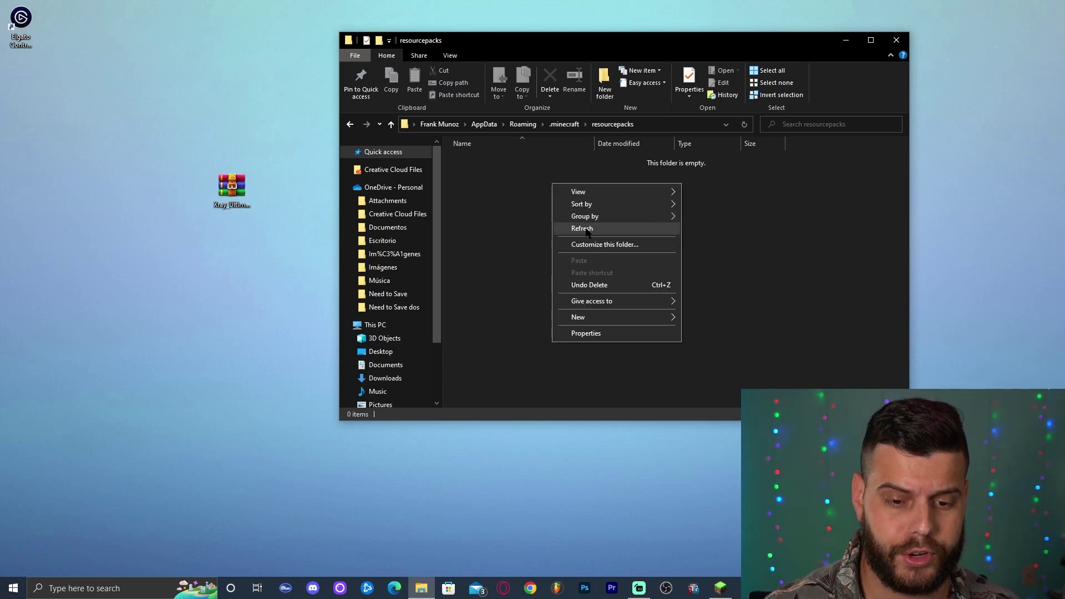
left_click(561, 228)
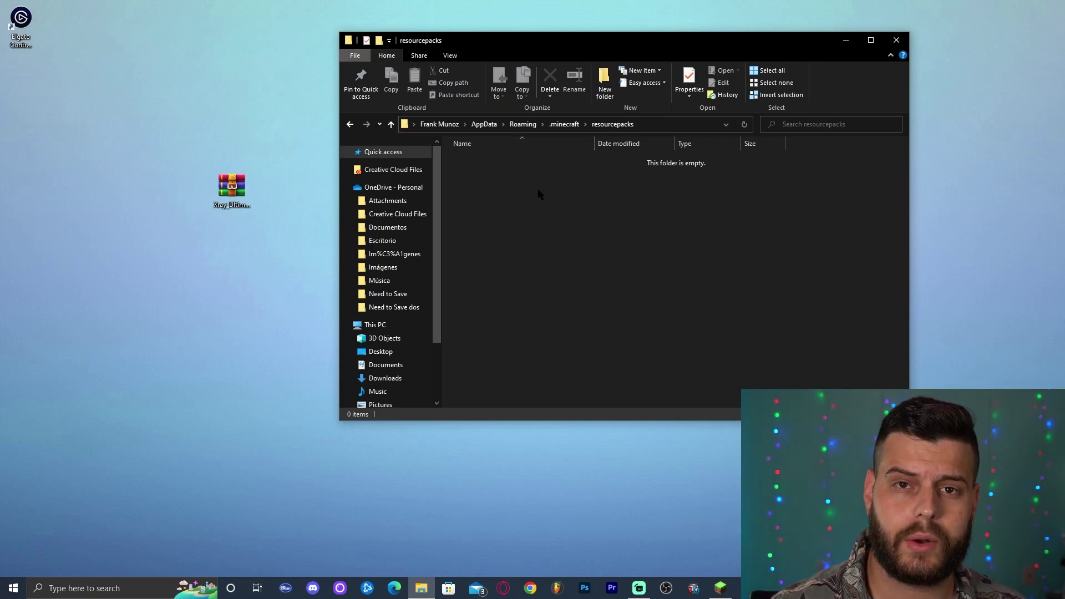
Move Xray_Ultimate_1.19_v4.2.3.zip from the desktop into the empty resourcepacks folder
left_click(232, 188)
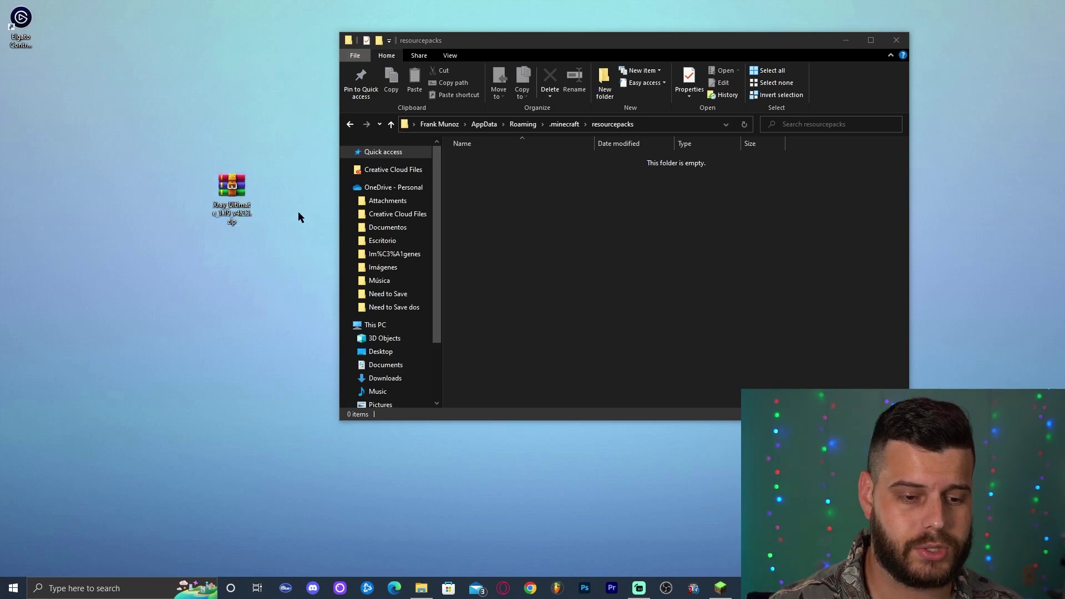
left_click_drag(232, 189, 564, 250)
left_click(575, 242)
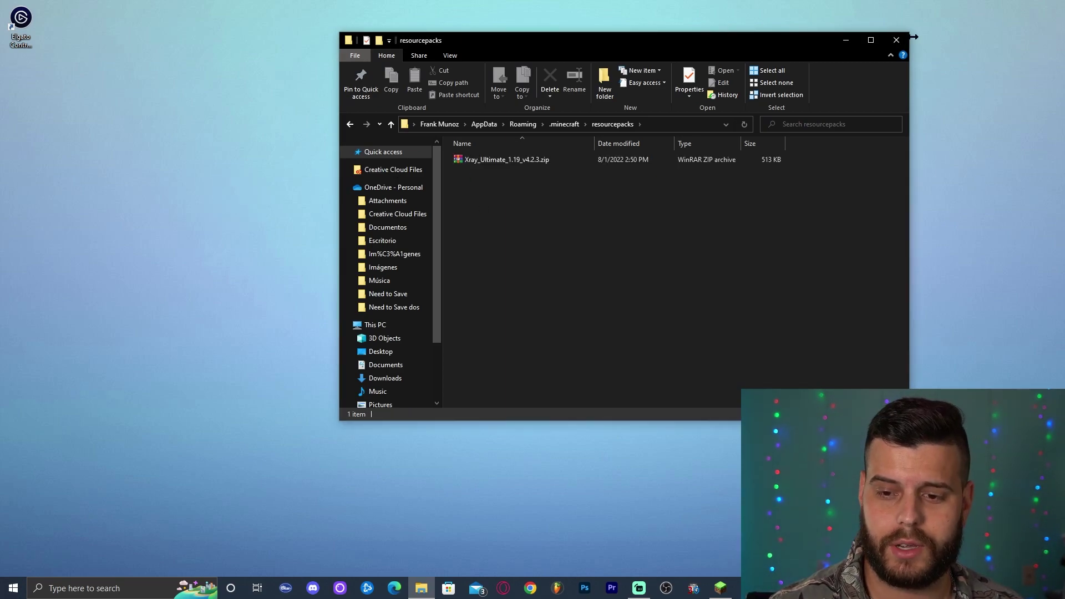
Close the resourcepacks folder, switch to the Minecraft Launcher and start the Latest release 1.19.1 installation
left_click(897, 40)
left_click(720, 588)
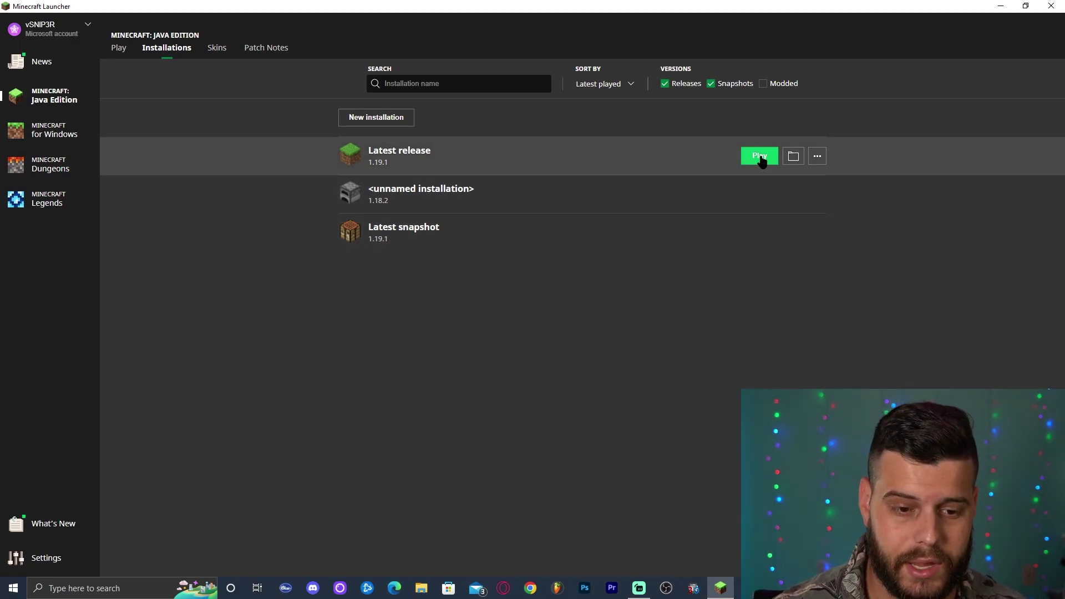
left_click(760, 157)
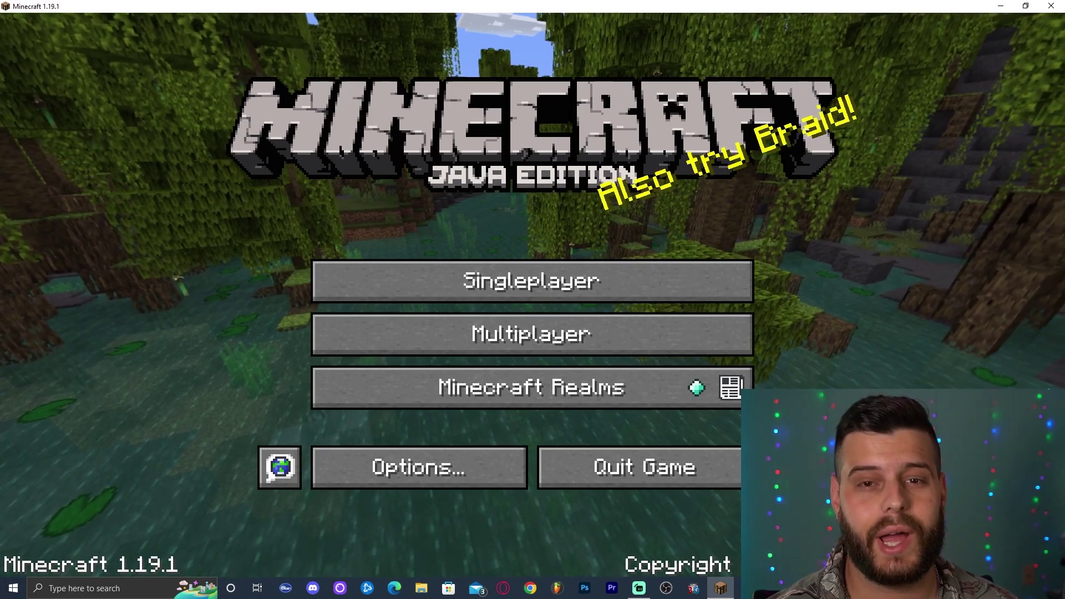
Enable the Xray_Ultimate_1.19_v4.2.3.zip resource pack in the game options, apply it and return to the title screen
left_click(383, 469)
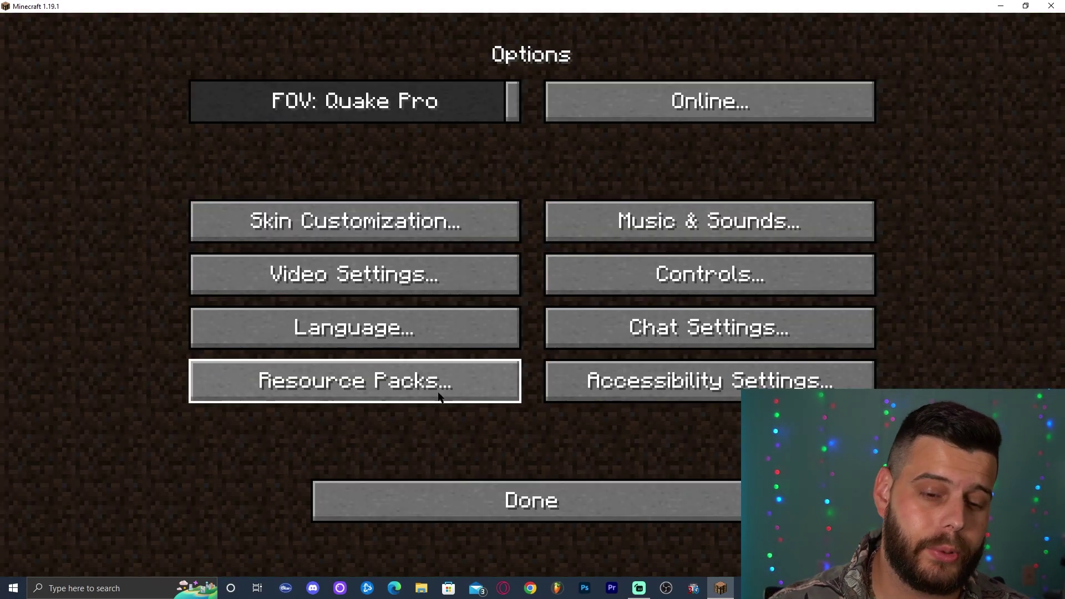
left_click(358, 388)
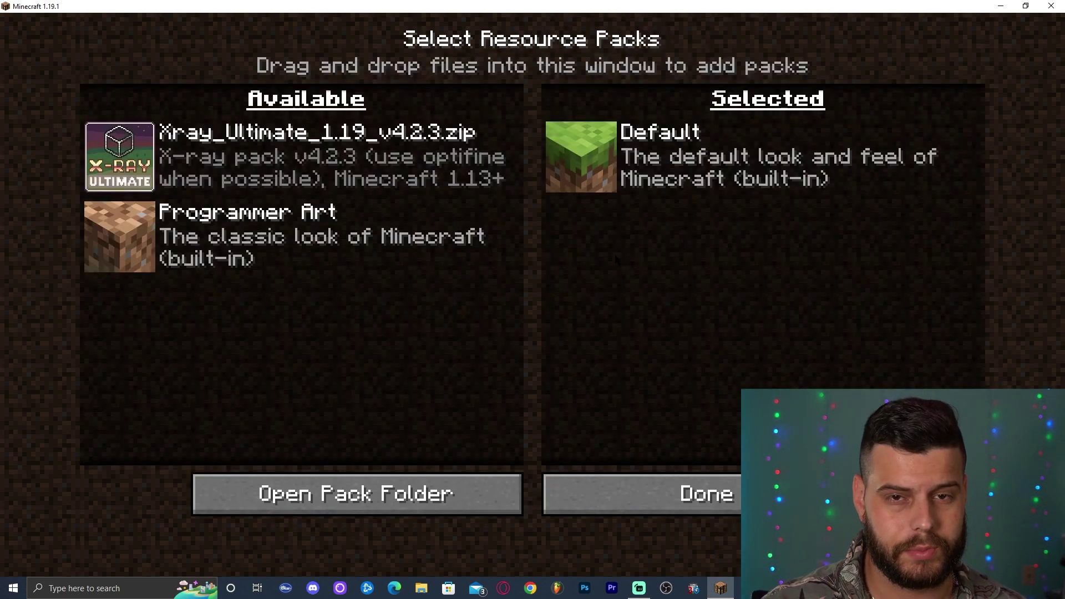
mouse_move(119, 157)
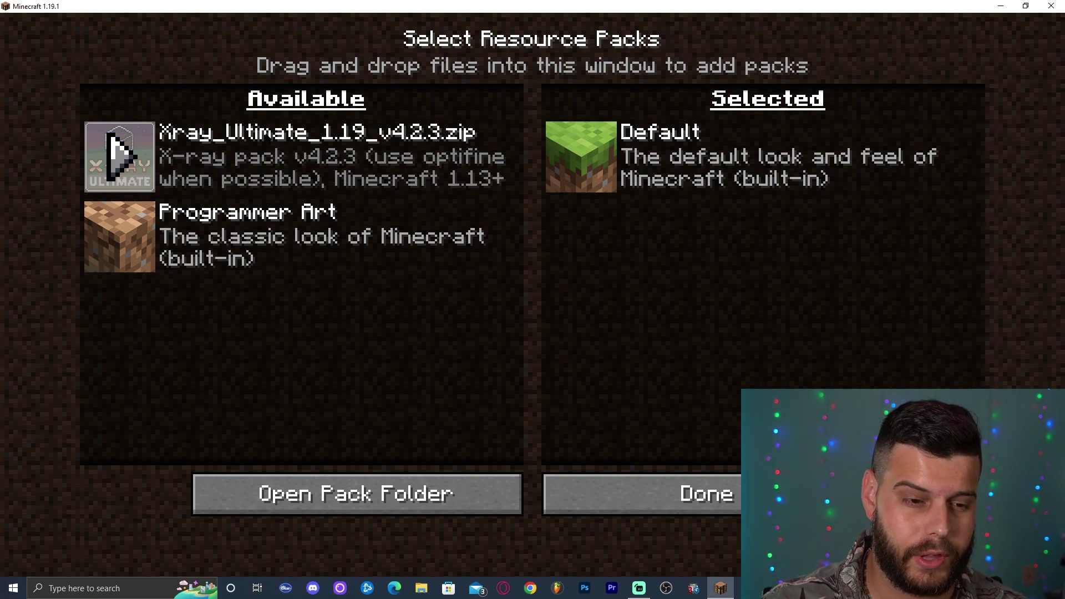
left_click(119, 156)
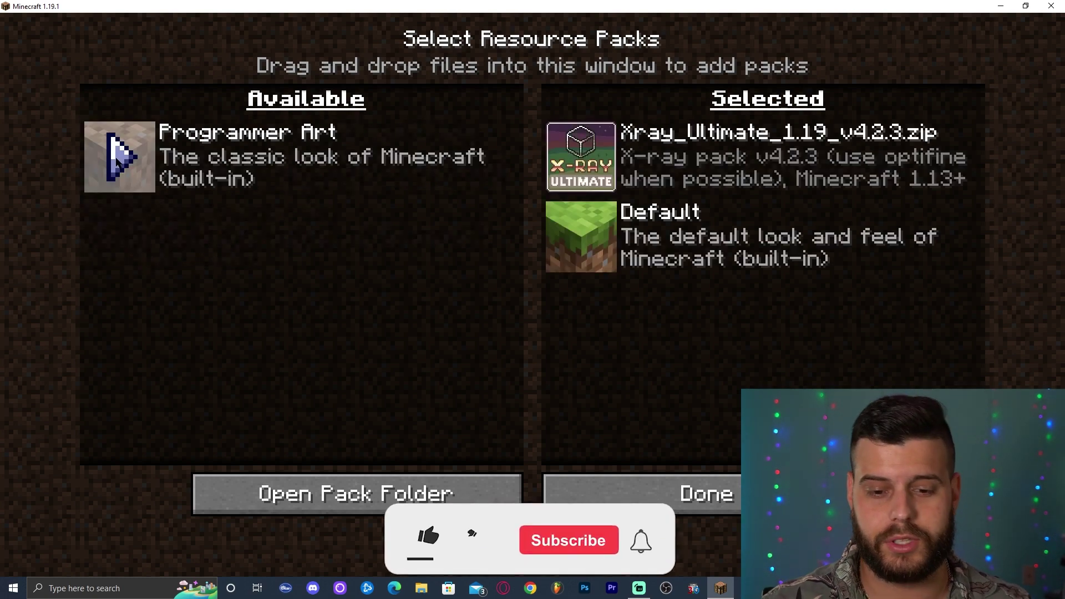
left_click(737, 496)
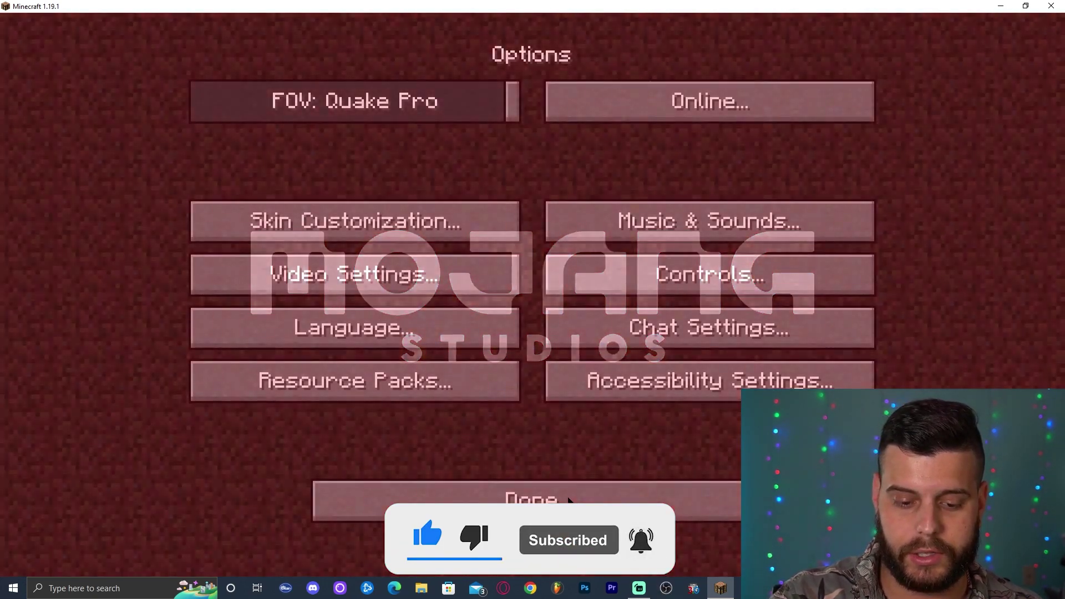
left_click(663, 497)
Start creating a new singleplayer world
left_click(569, 281)
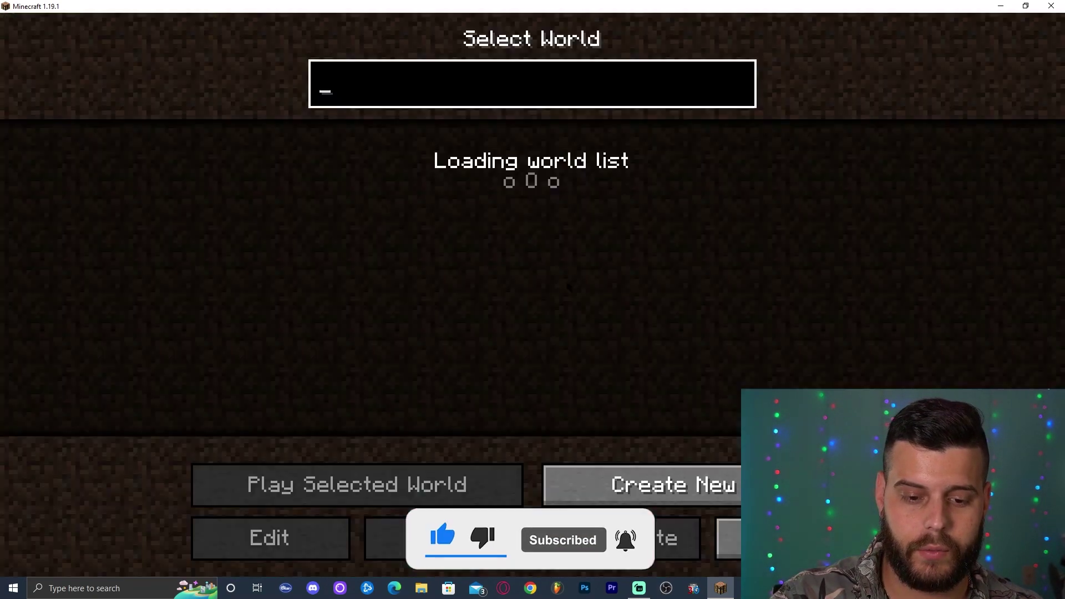
left_click(644, 484)
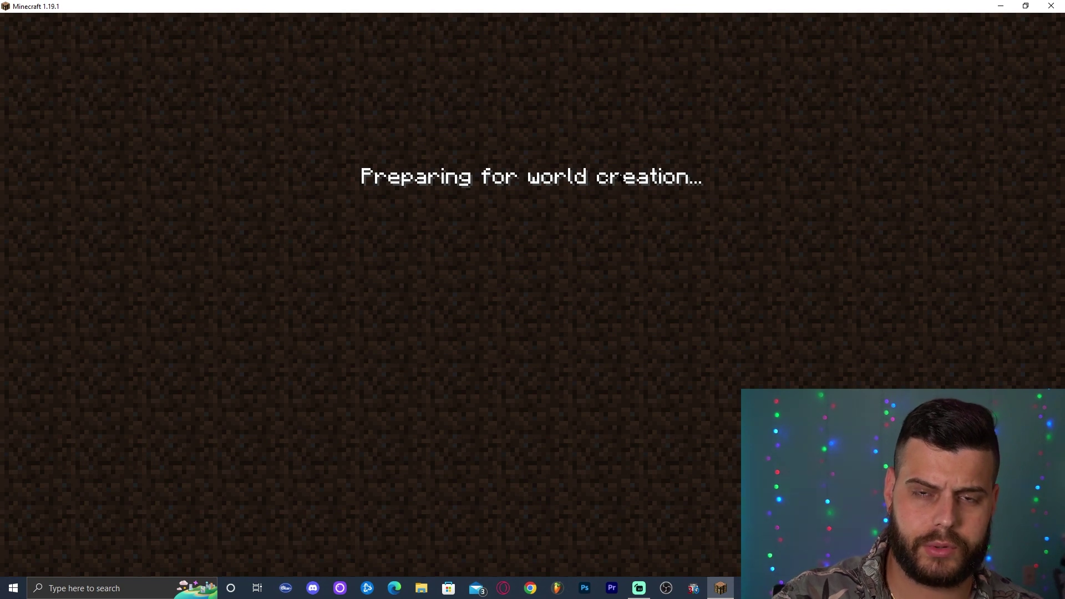